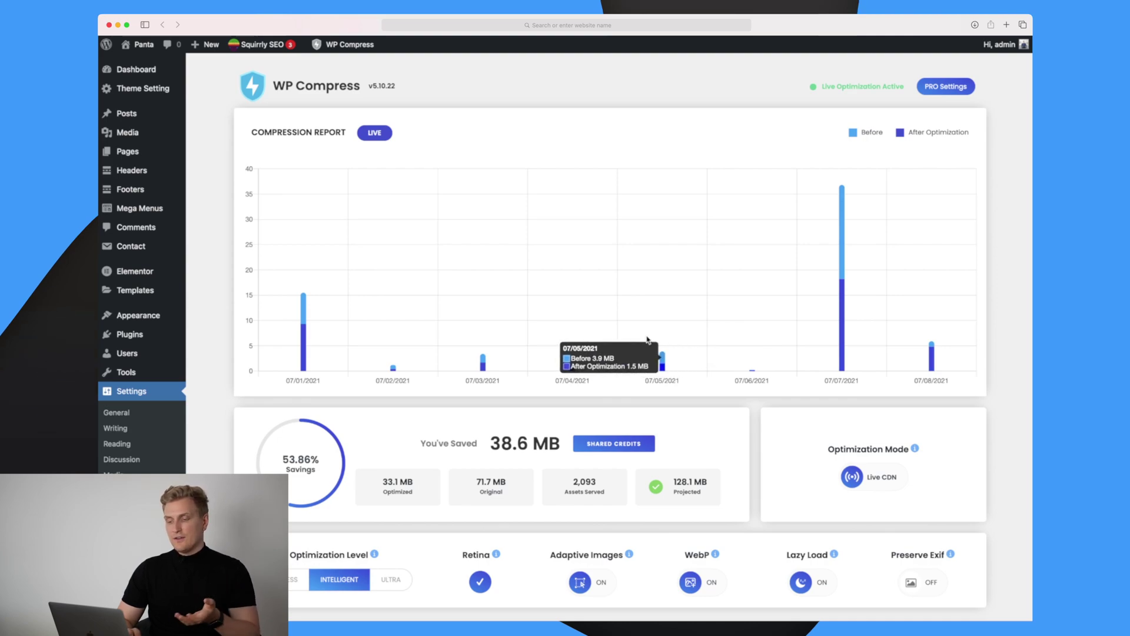
Step: Switch WP Compress optimization from Live CDN to Local, then back to Live CDN
scroll(377, 403, down, 2)
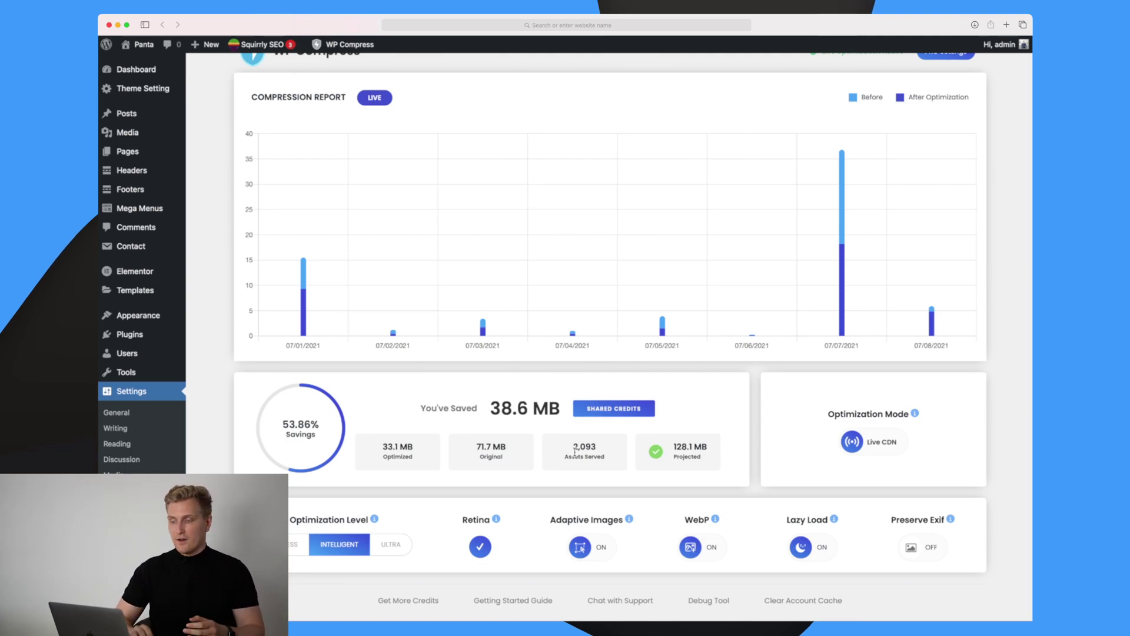
scroll(620, 482, up, 1)
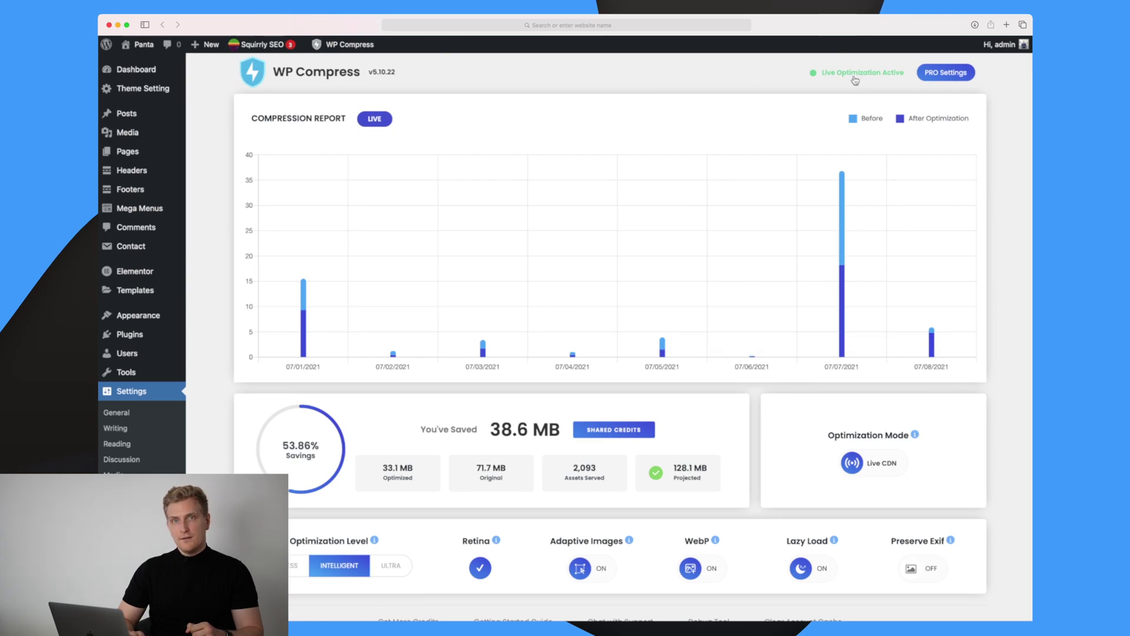
click(852, 463)
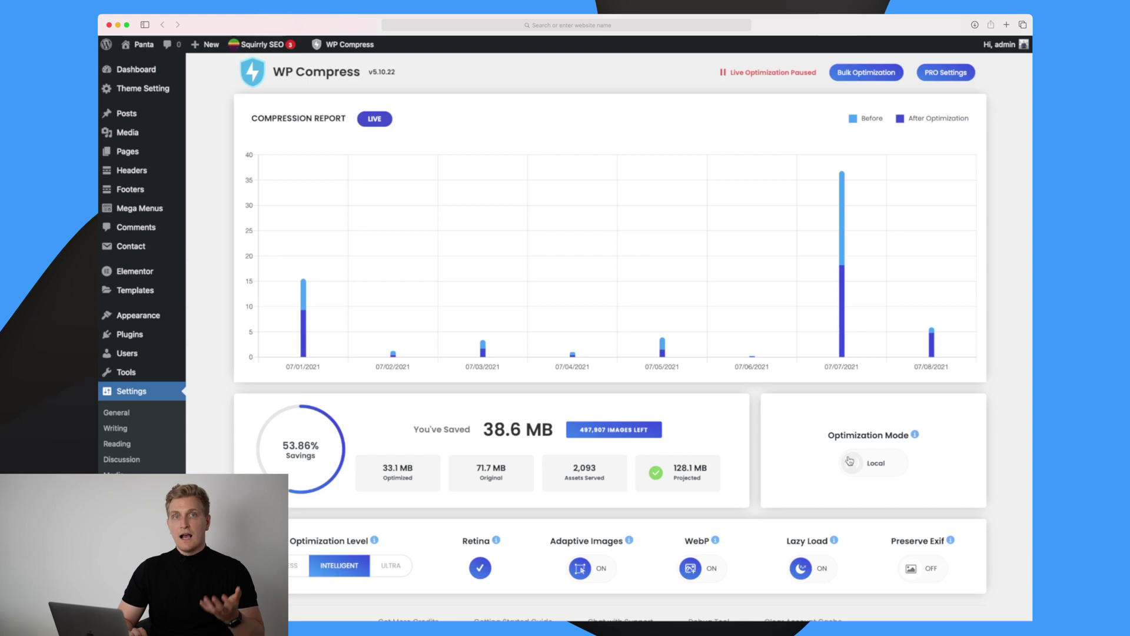
click(850, 462)
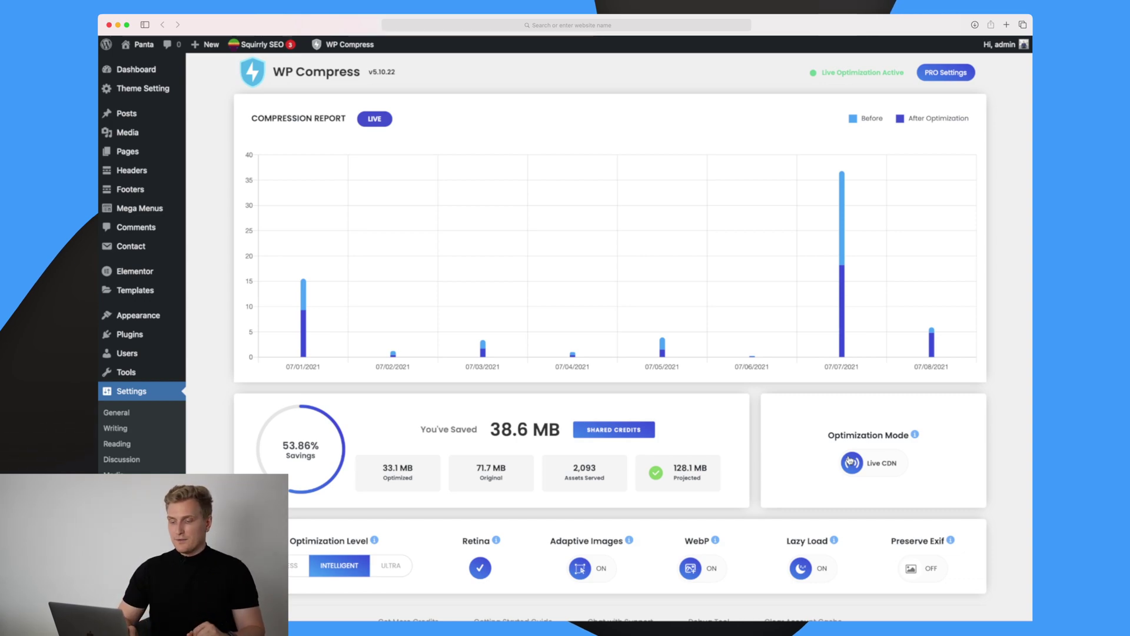
Step: Show WP Compress's PRO settings with CDN, deferred JavaScript and emoji options
scroll(318, 554, down, 2)
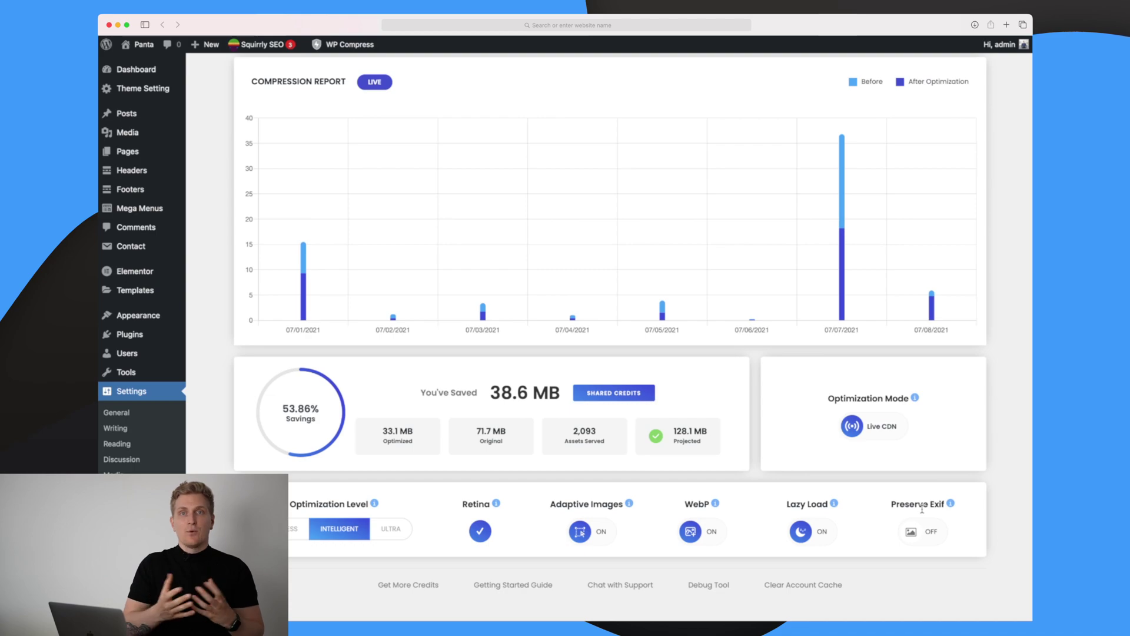
scroll(921, 508, up, 2)
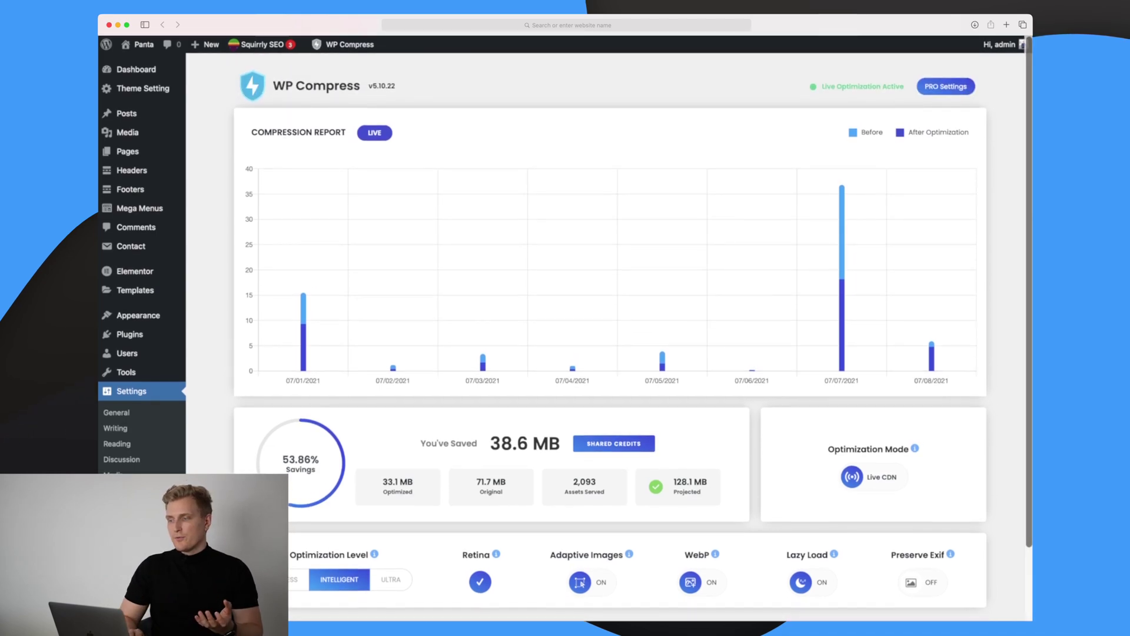
click(947, 89)
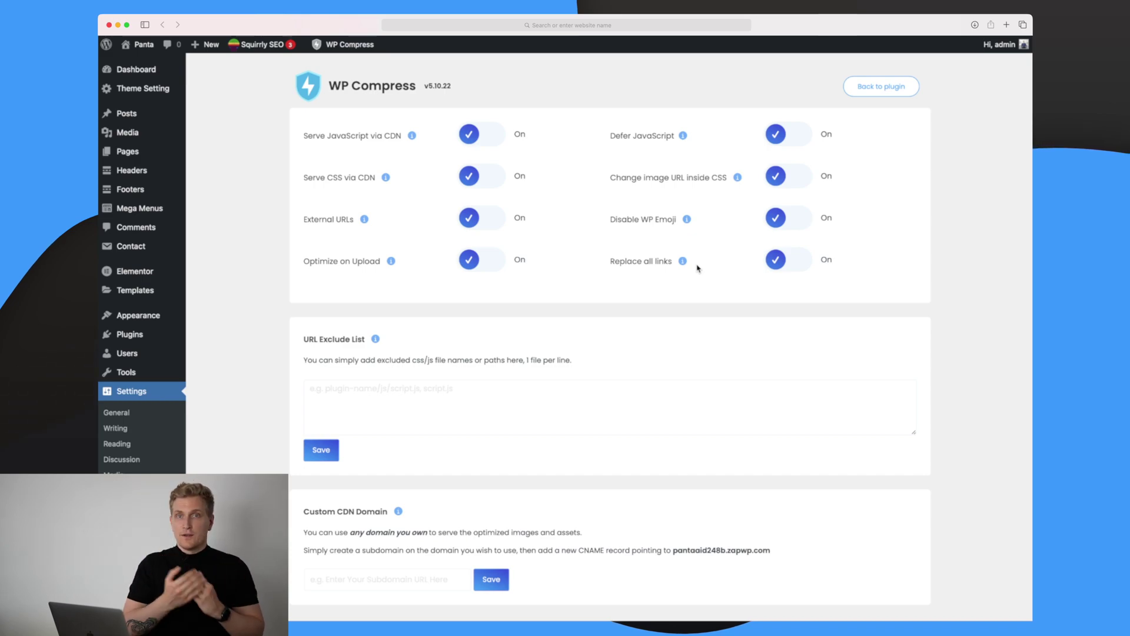
scroll(517, 353, down, 2)
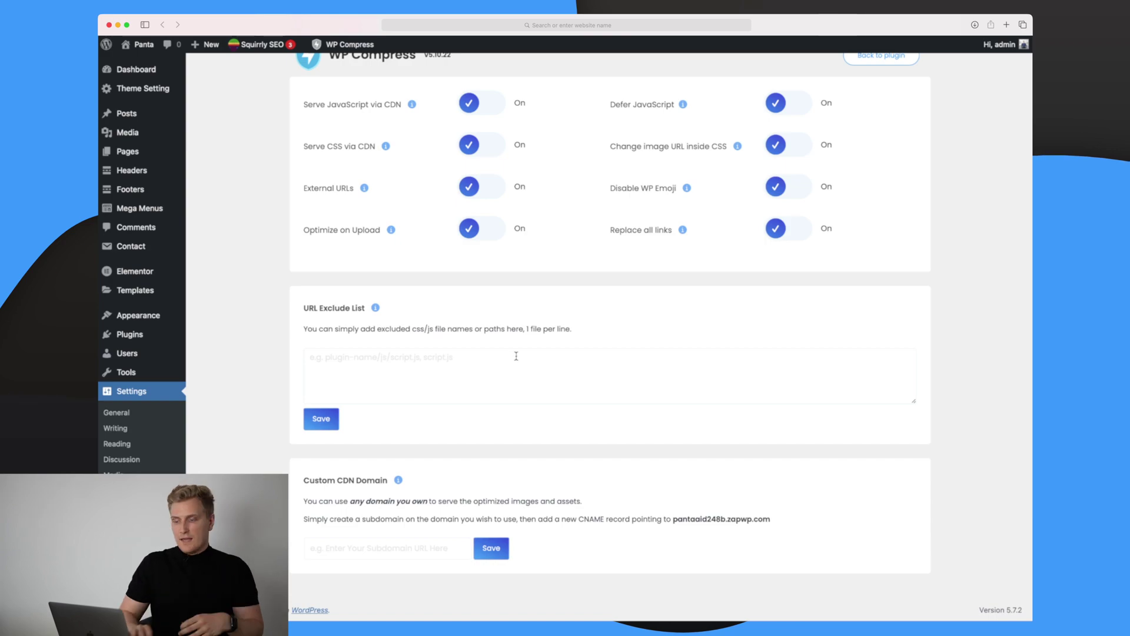
scroll(461, 477, down, 2)
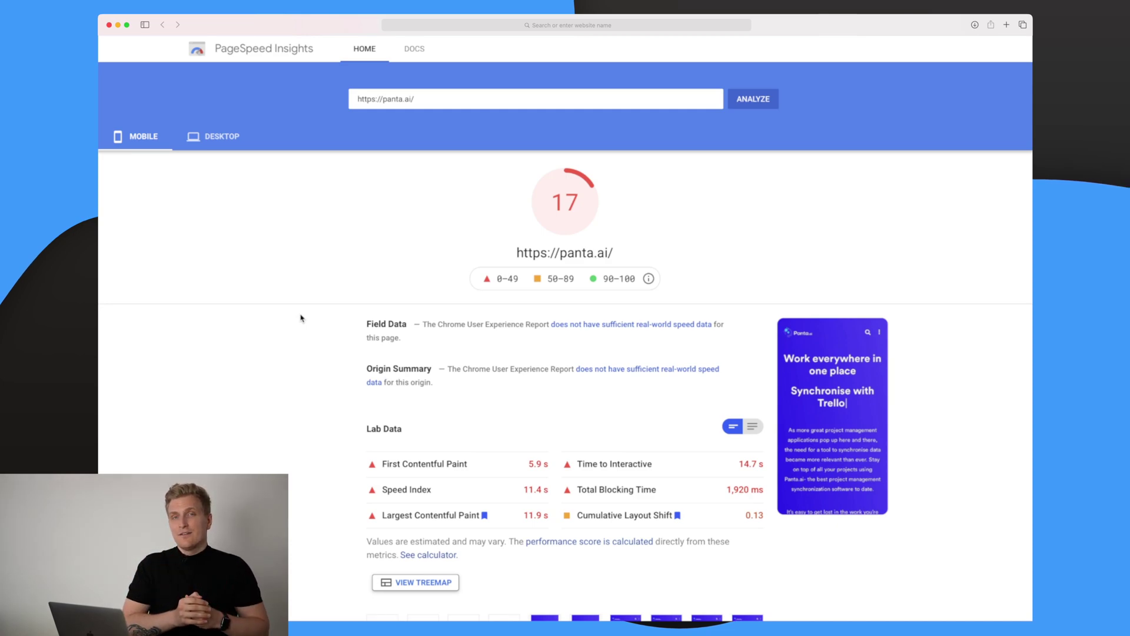
Step: Review panta.ai's mobile Opportunities and Diagnostics, then show its desktop score of 79
scroll(301, 318, down, 5)
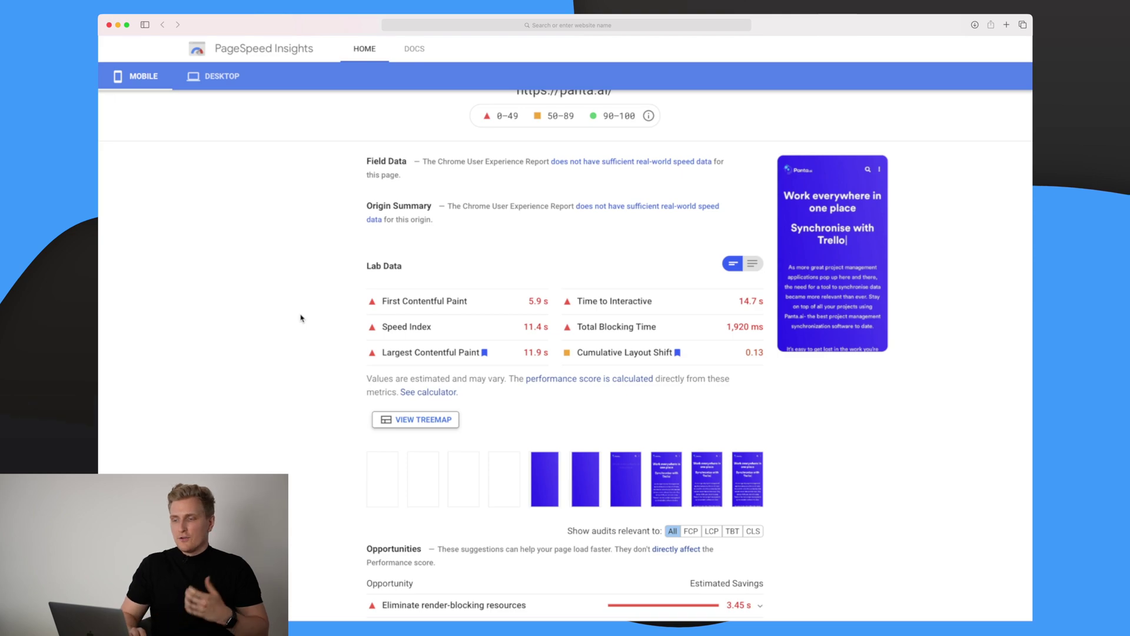
scroll(301, 318, up, 3)
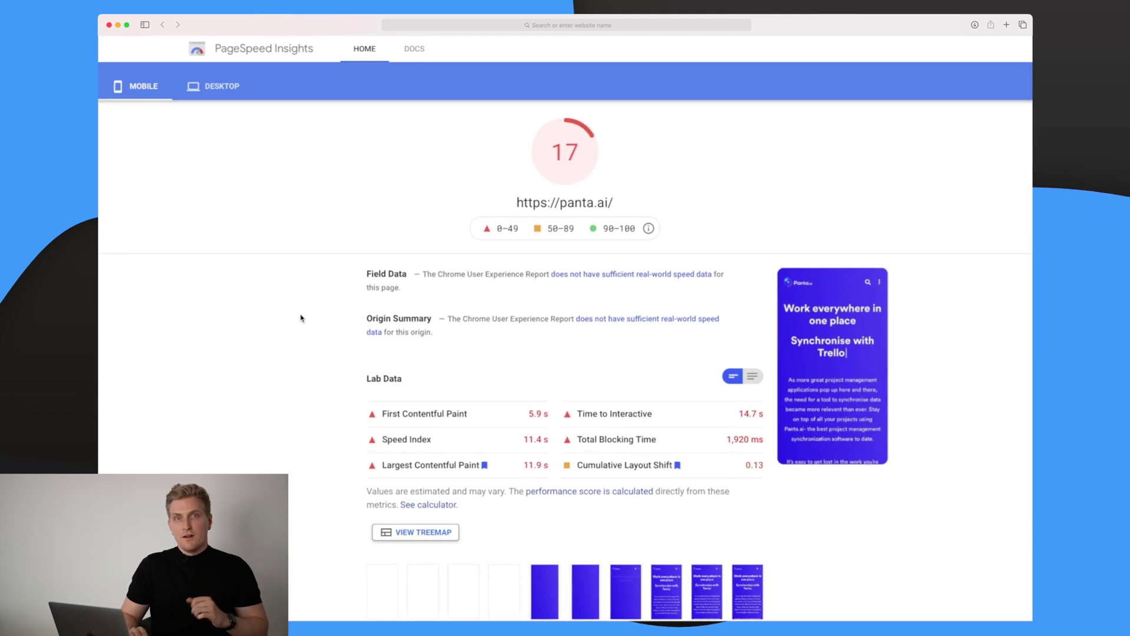
scroll(300, 318, down, 4)
scroll(301, 318, down, 2)
scroll(301, 318, down, 1)
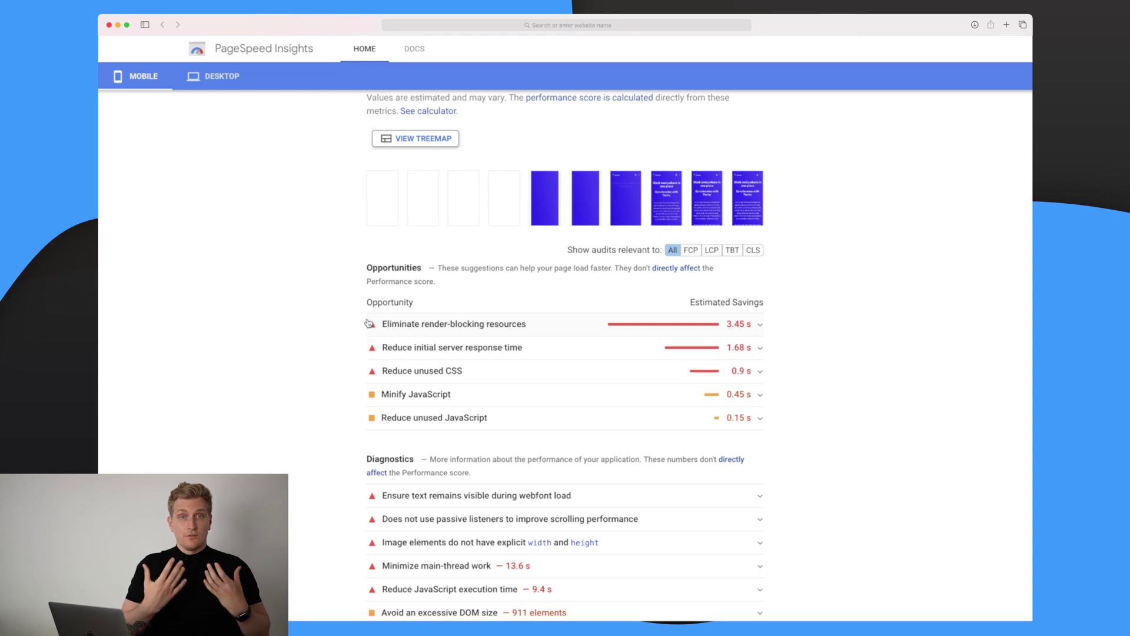
scroll(368, 323, up, 15)
click(219, 139)
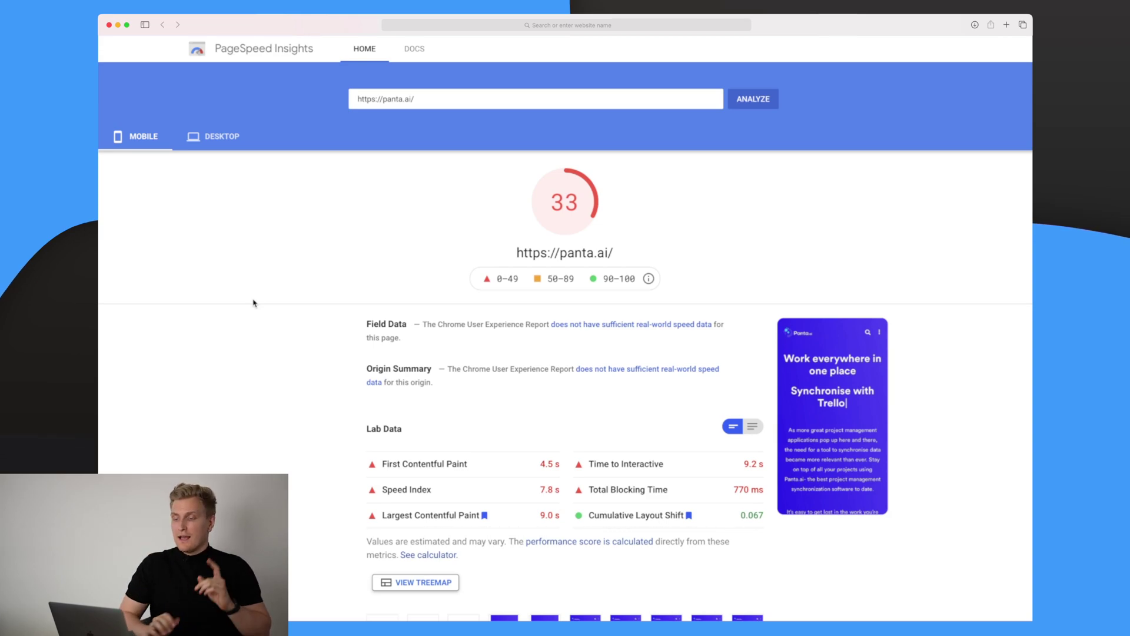
Step: Expand the mobile 'Serve images in next-gen formats' audit for panta.ai, then return to the top
scroll(254, 302, down, 2)
scroll(254, 303, down, 5)
scroll(254, 302, down, 2)
scroll(254, 302, down, 1)
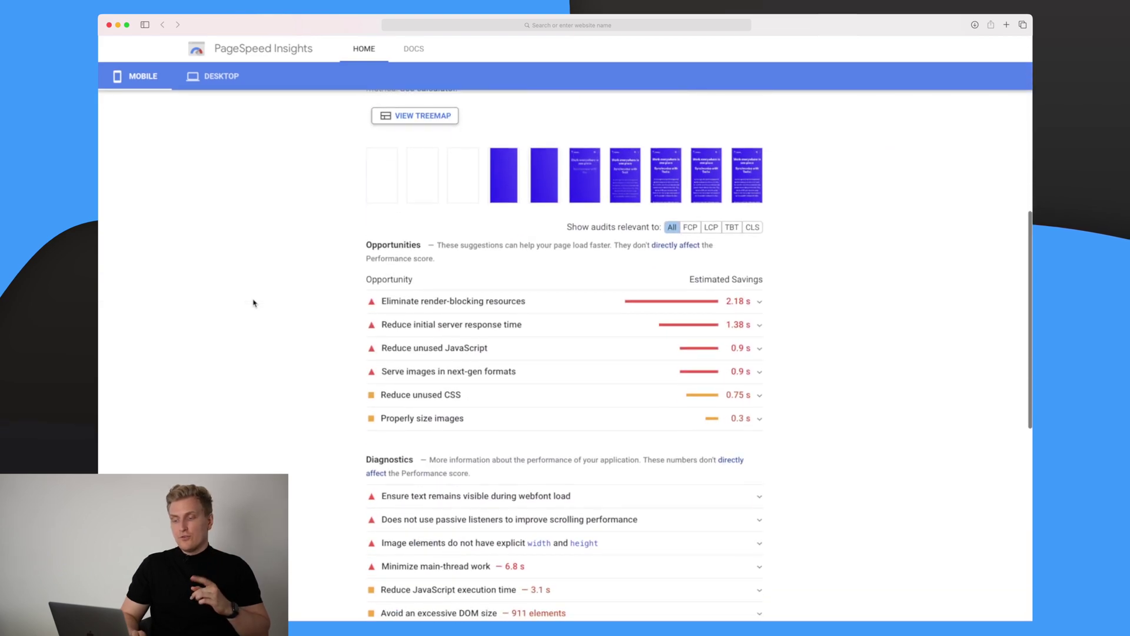
click(500, 376)
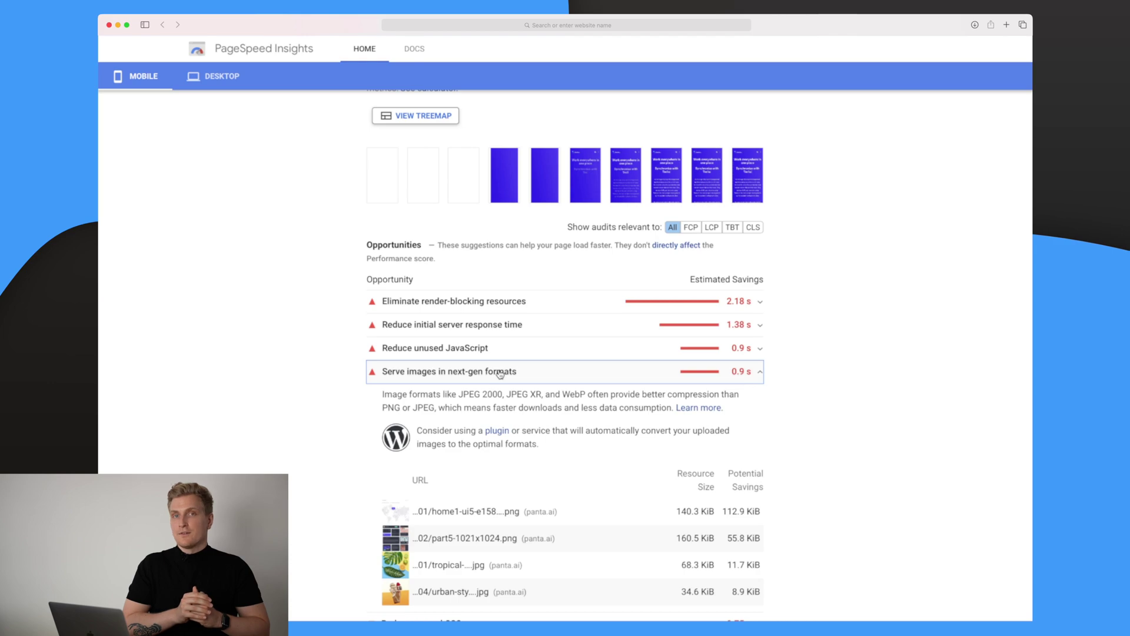
scroll(500, 375, up, 10)
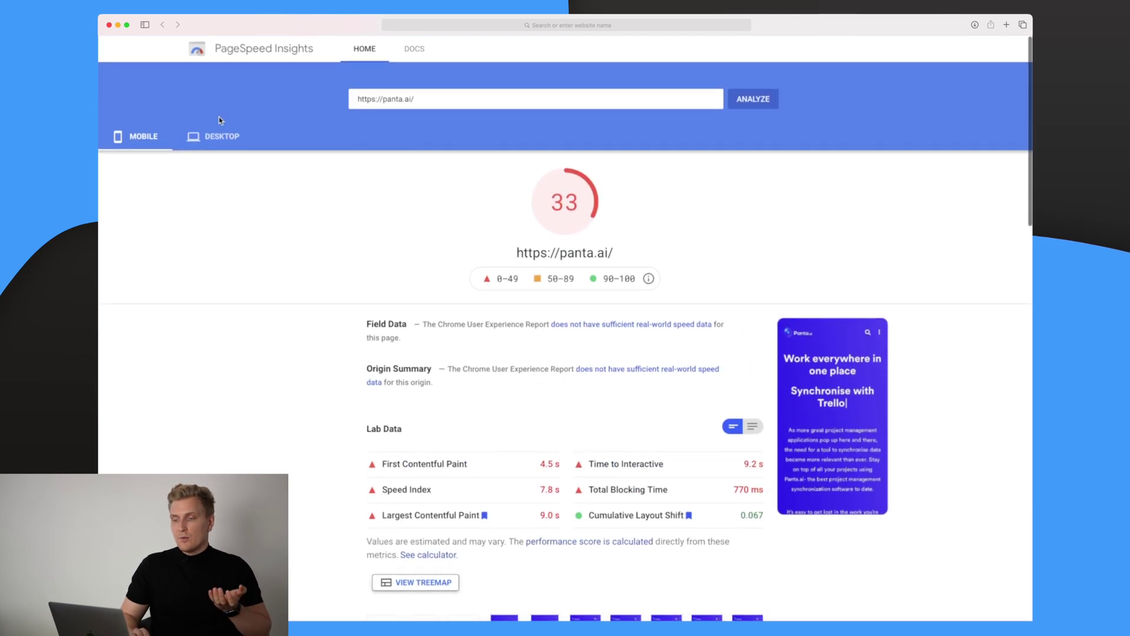
Step: Show the desktop report scoring 82 and expand 'Properly size images' to list per-image savings
click(217, 137)
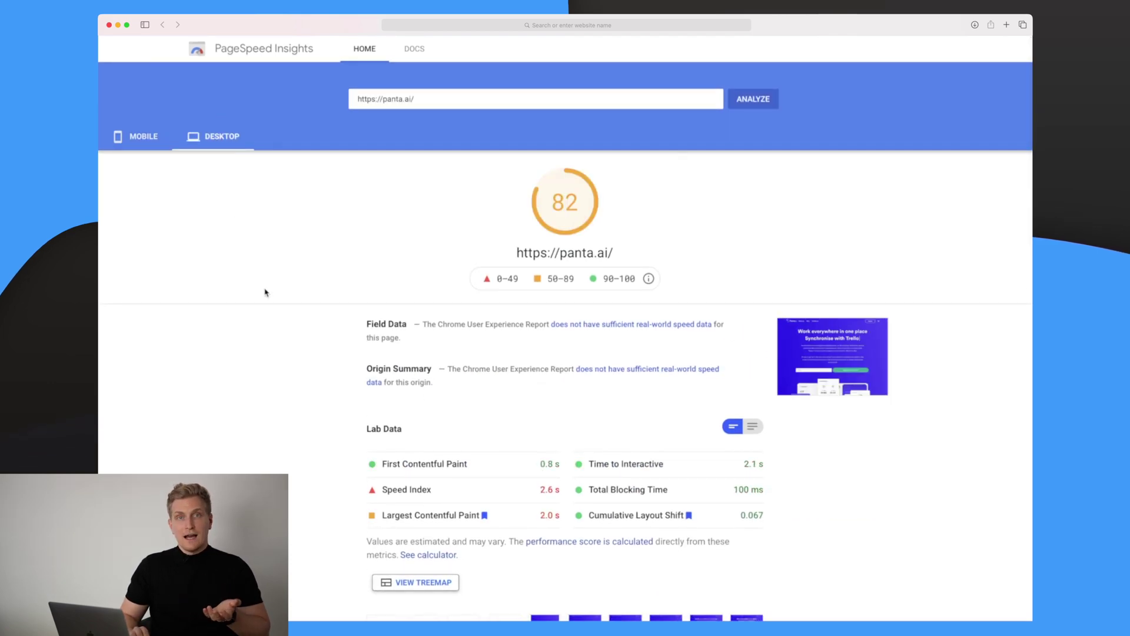
scroll(265, 292, down, 3)
scroll(264, 292, down, 3)
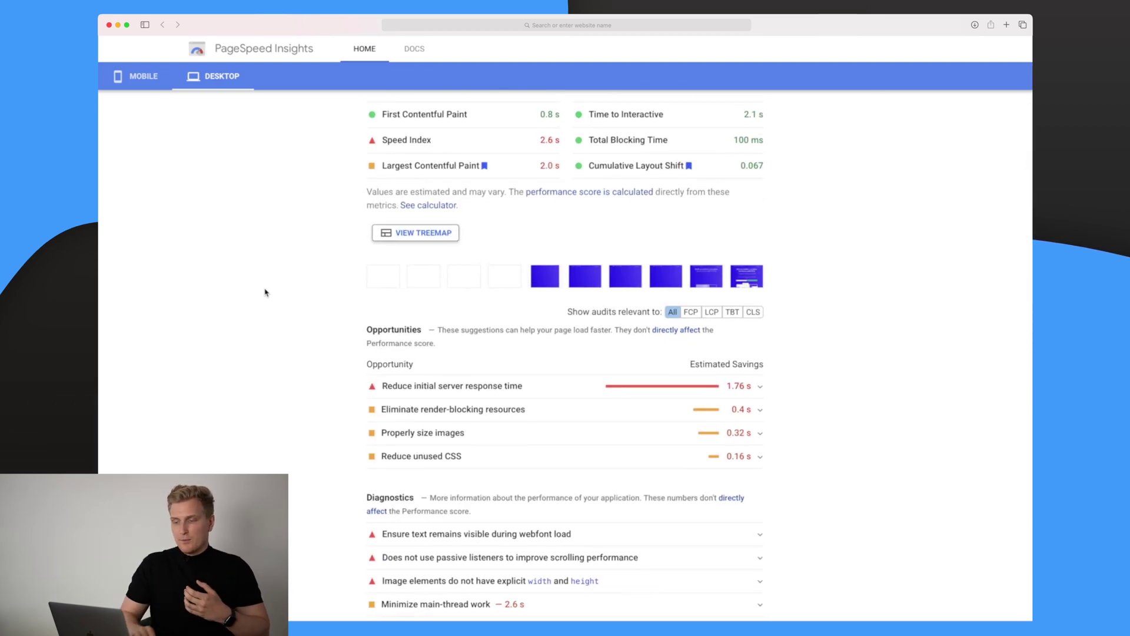
click(446, 437)
scroll(446, 438, down, 1)
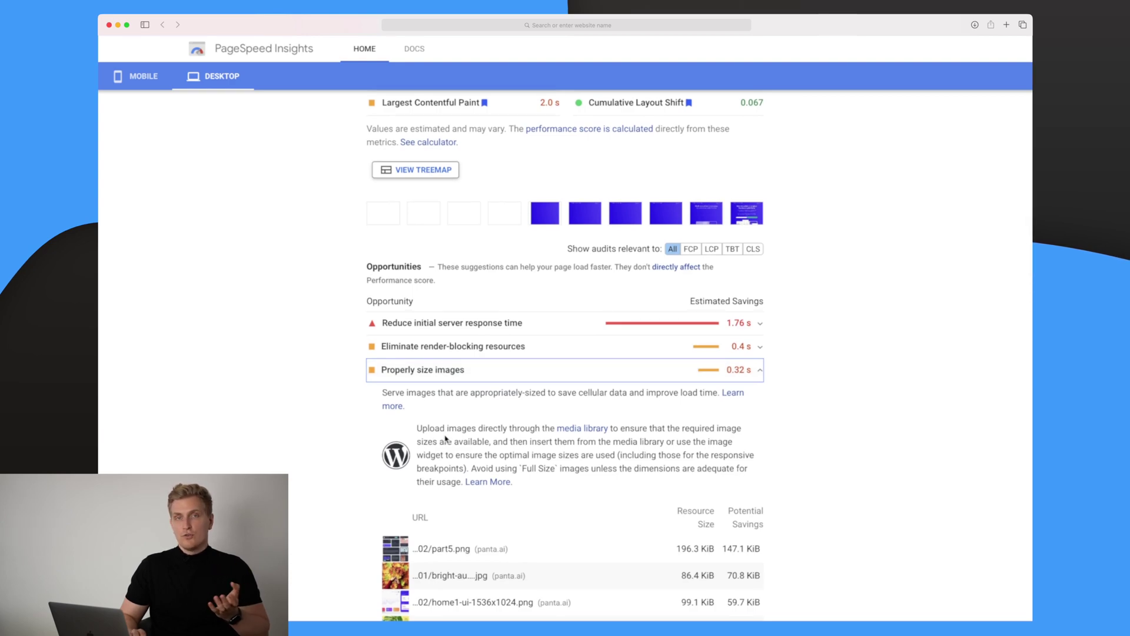
scroll(446, 438, down, 3)
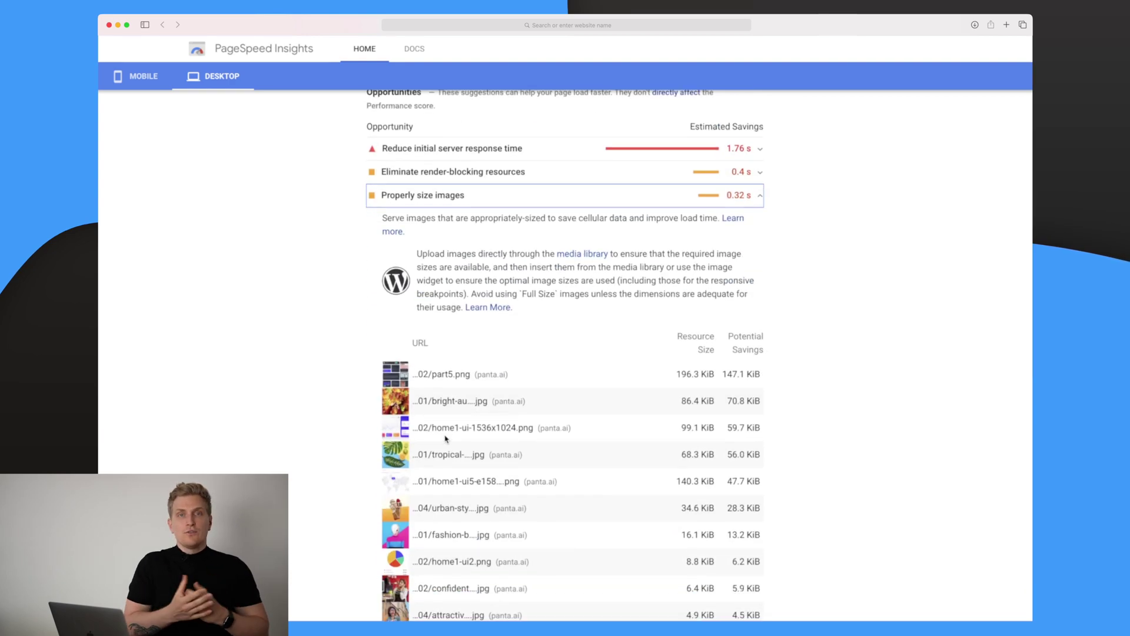